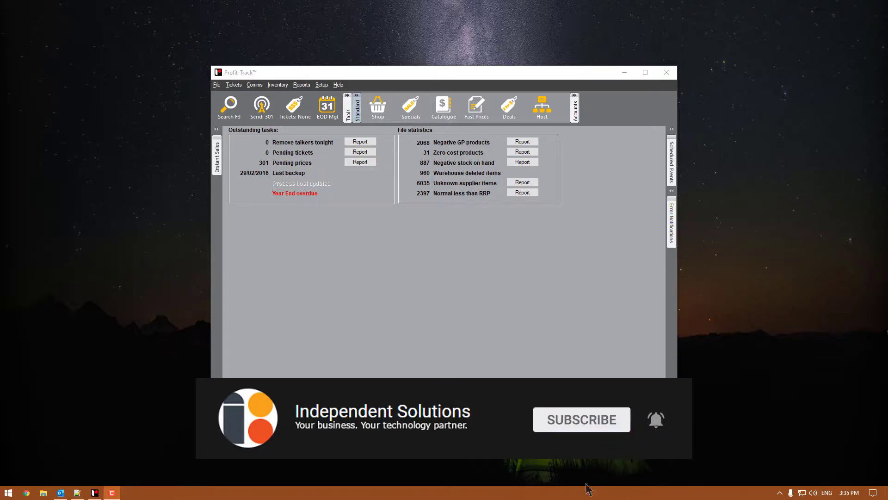
# - Open System Options at the Email page, where the sender and SMTP fields are still blank
pyautogui.click(320, 85)
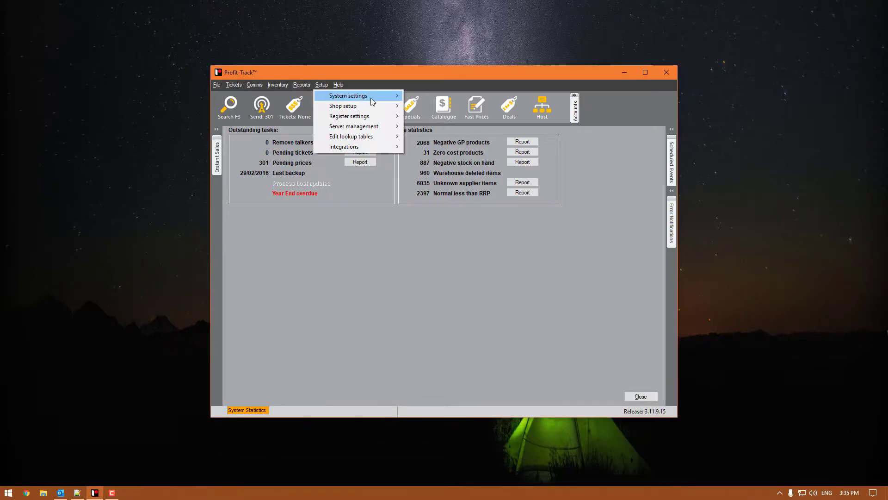
pyautogui.moveTo(371, 98)
pyautogui.click(436, 96)
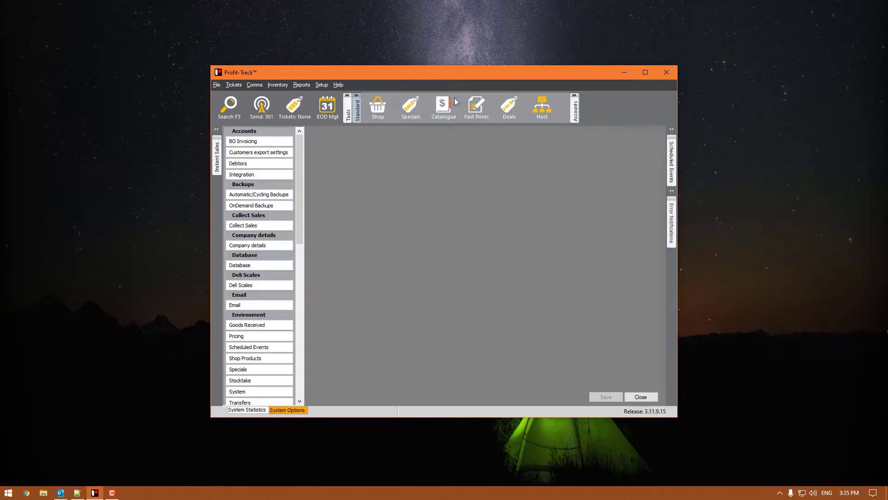
pyautogui.click(262, 306)
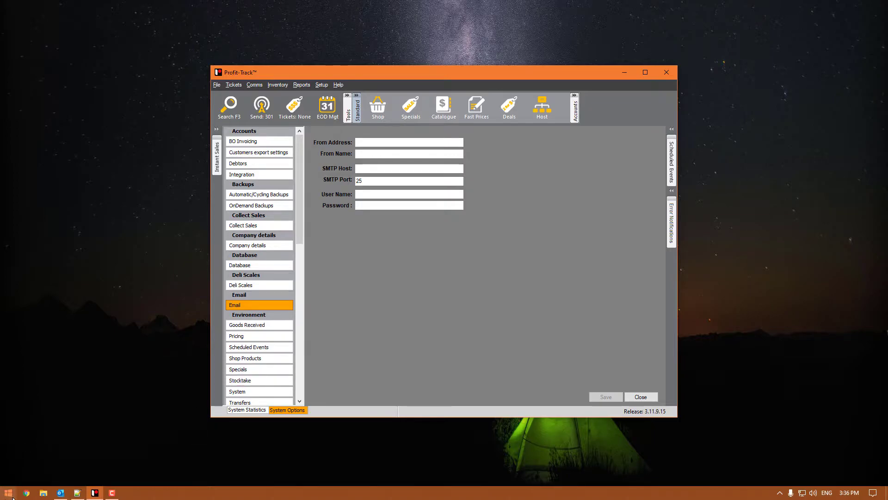
pyautogui.click(27, 494)
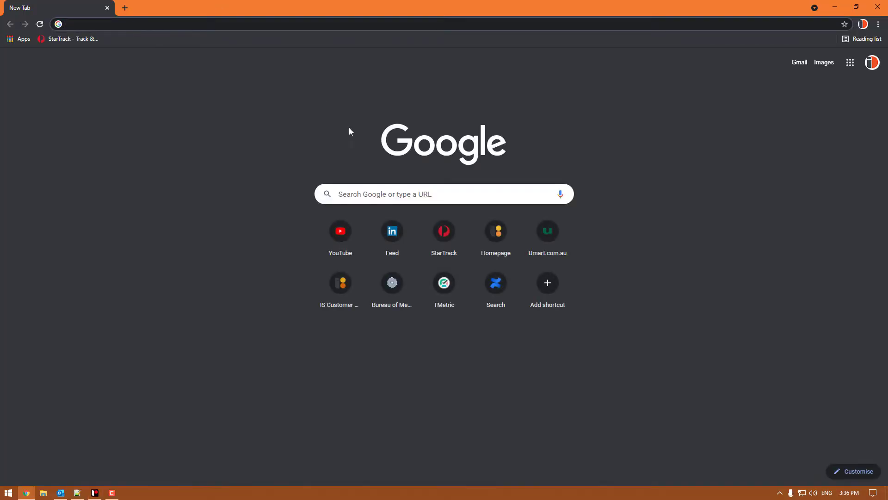
# - Search Google for 'hotmail smtp settings' and open the Mailspring guide
pyautogui.click(389, 188)
pyautogui.write('h')
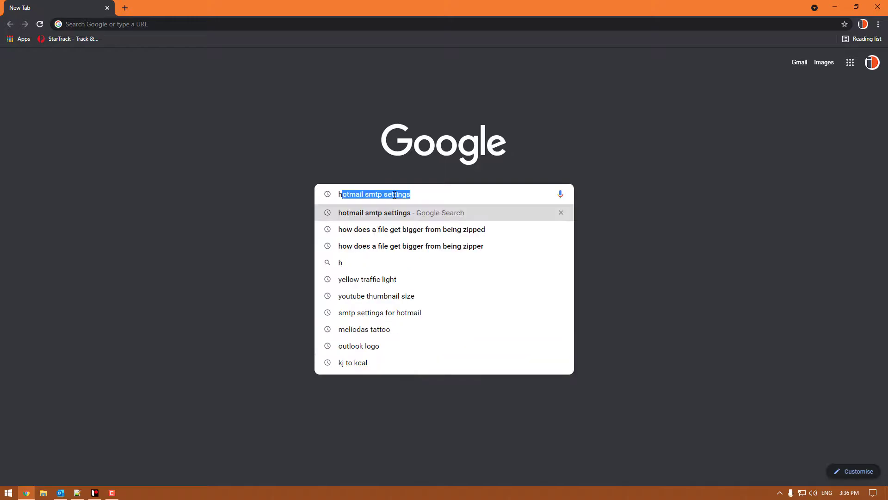
pyautogui.write('otmail smtp')
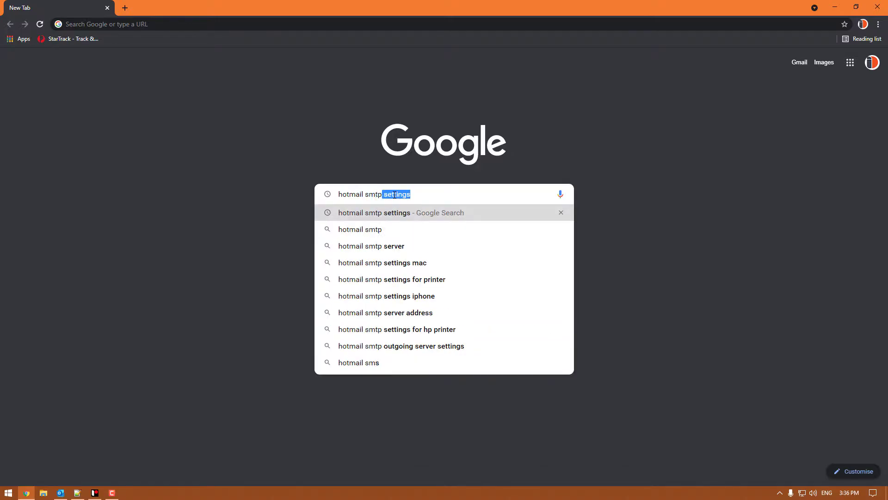
pyautogui.write(' setti')
pyautogui.press('Return')
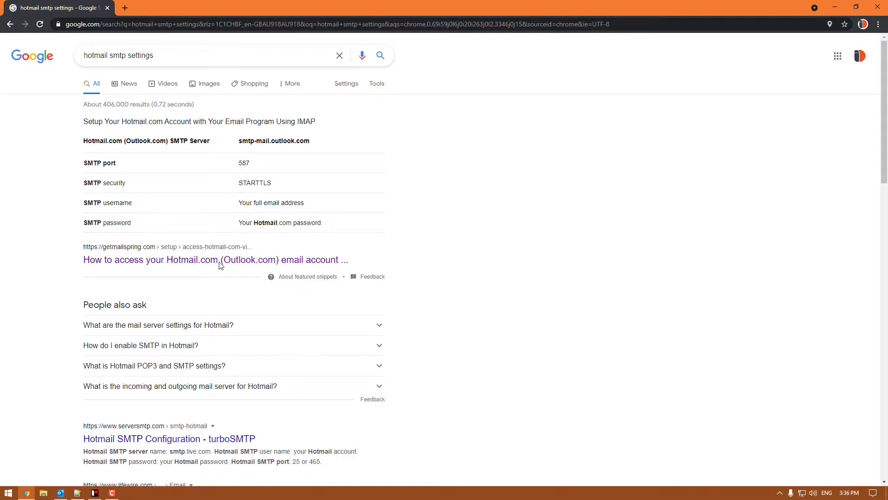
pyautogui.click(290, 258)
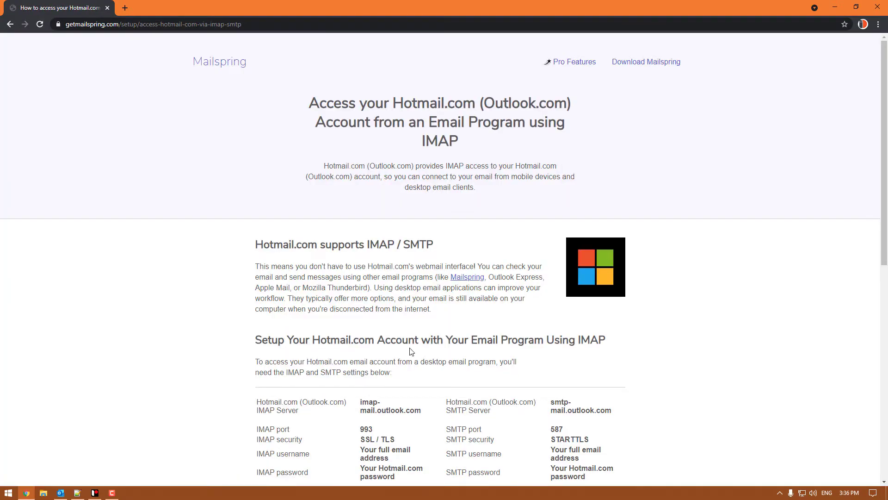
# - Read Hotmail's SMTP server smtp-mail.outlook.com, port 587 and login rows, then return to Profit Track
pyautogui.scroll(-4, 578, 280)
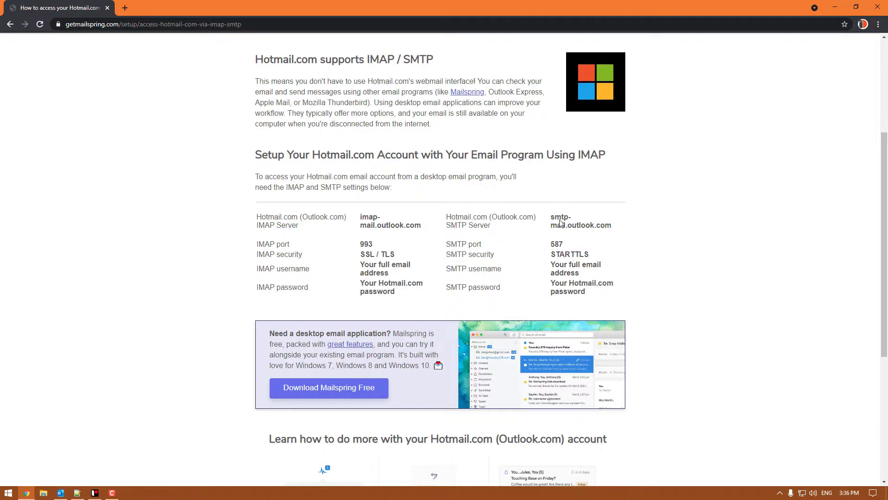
pyautogui.moveTo(612, 223); pyautogui.dragTo(546, 219)
pyautogui.click(679, 219)
pyautogui.moveTo(590, 277); pyautogui.dragTo(549, 266)
pyautogui.click(602, 269)
pyautogui.moveTo(504, 291); pyautogui.dragTo(445, 288)
pyautogui.click(625, 294)
pyautogui.tripleClick(602, 292)
pyautogui.click(635, 279)
pyautogui.click(835, 7)
pyautogui.click(377, 142)
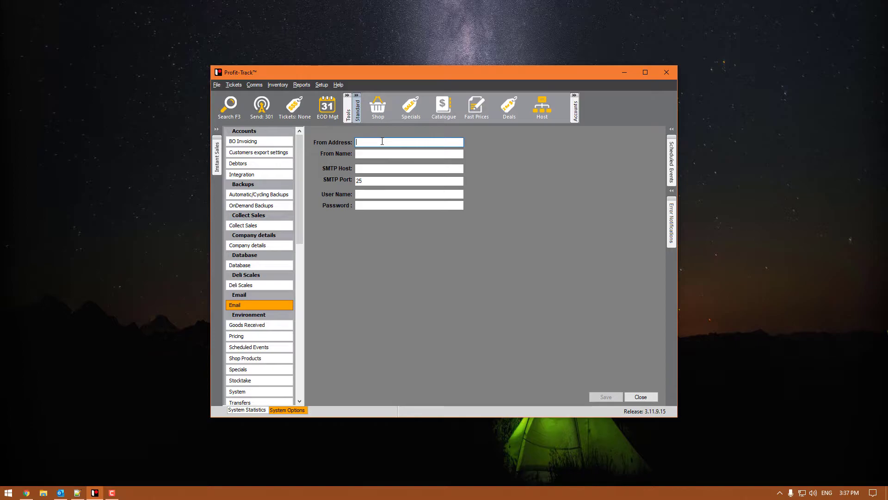
# - Enter the sender's e-mail address and display name in the From fields
pyautogui.press('Tab')
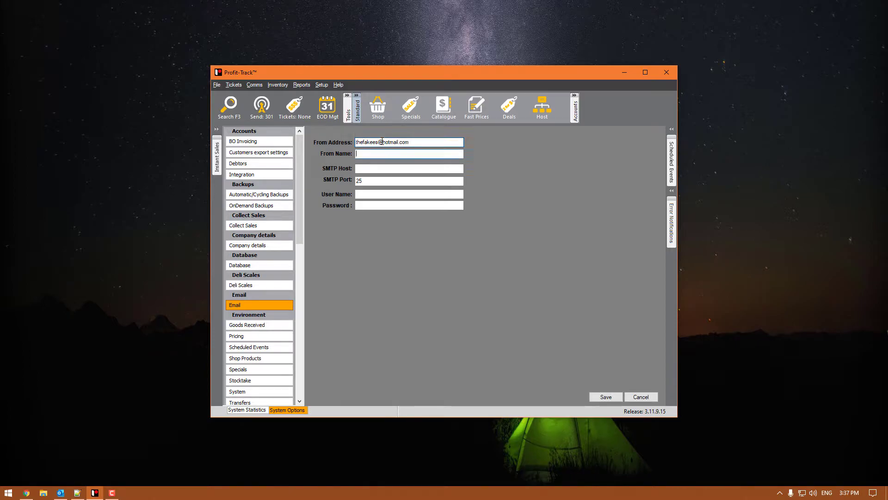
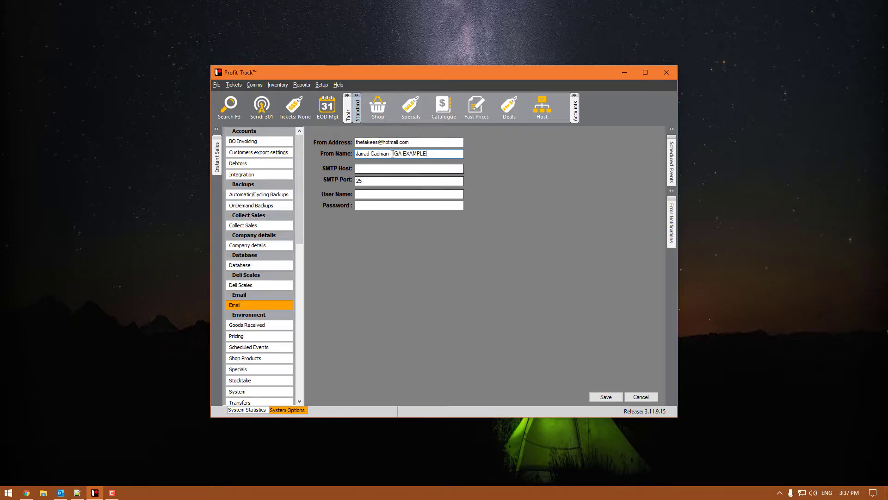
pyautogui.moveTo(426, 153); pyautogui.dragTo(390, 153)
pyautogui.click(431, 153)
# - Copy smtp-mail.outlook.com from the guide and paste it as the SMTP host
pyautogui.click(384, 168)
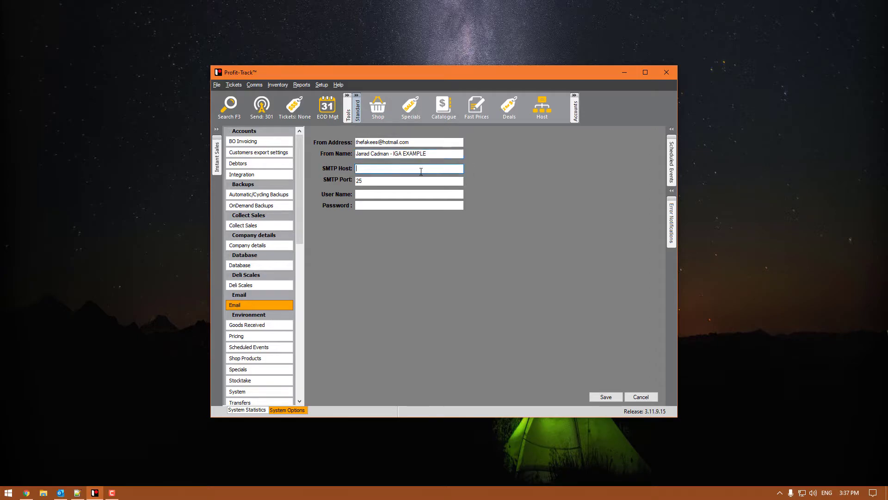
pyautogui.click(26, 492)
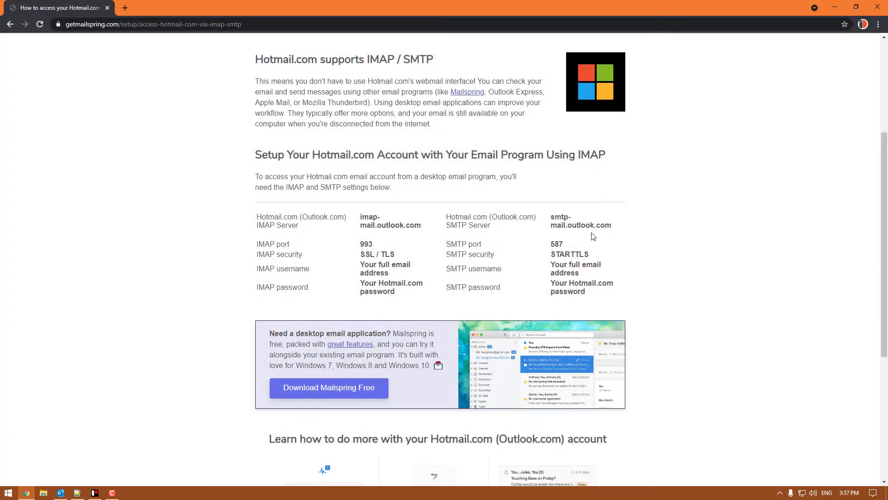
pyautogui.moveTo(615, 227); pyautogui.dragTo(554, 214)
pyautogui.rightClick(560, 217)
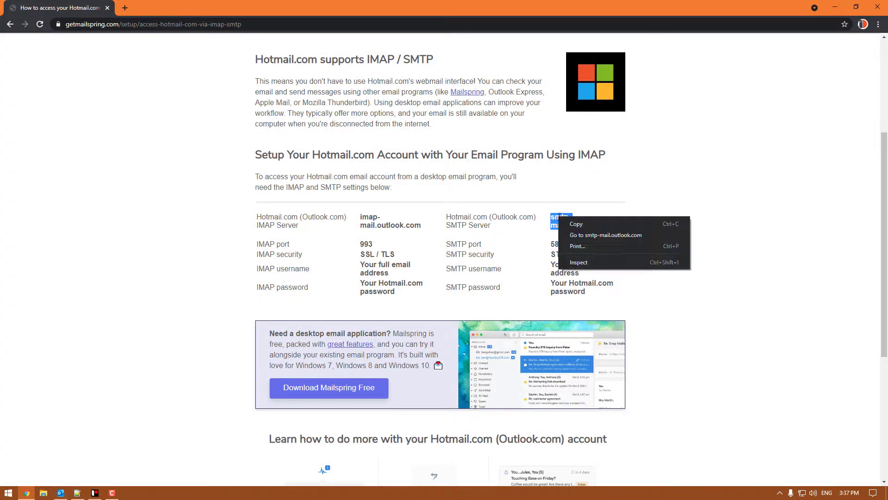
pyautogui.click(572, 221)
pyautogui.click(95, 492)
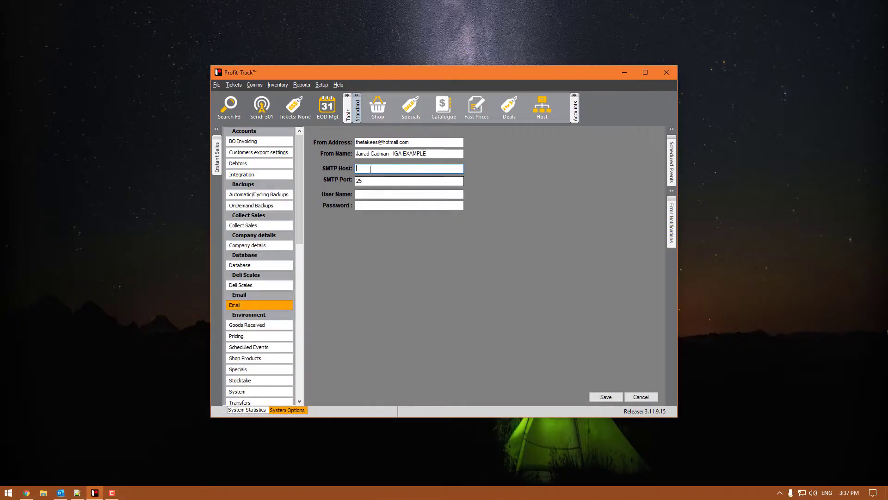
pyautogui.rightClick(371, 169)
pyautogui.click(406, 206)
pyautogui.click(366, 181)
# - Set the SMTP port to 587 and enter the account e-mail as user name
pyautogui.click(33, 494)
pyautogui.moveTo(568, 245); pyautogui.dragTo(445, 218)
pyautogui.click(719, 198)
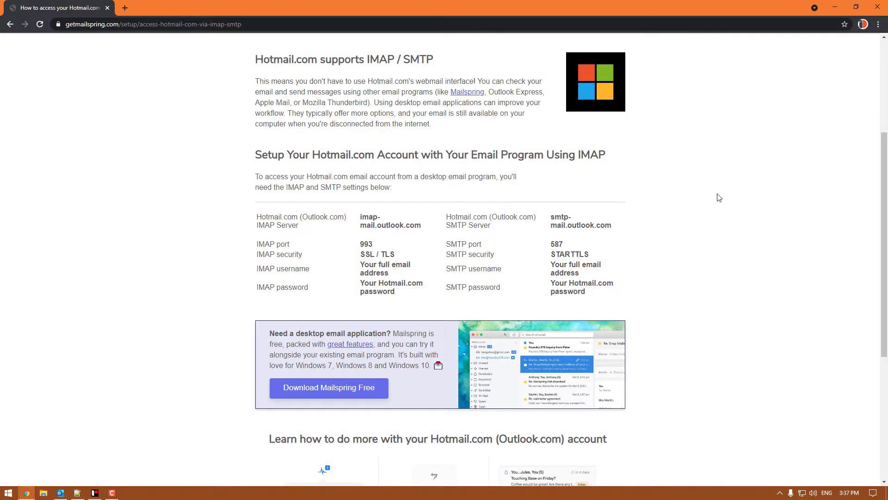
pyautogui.click(835, 7)
pyautogui.write('587')
pyautogui.click(368, 194)
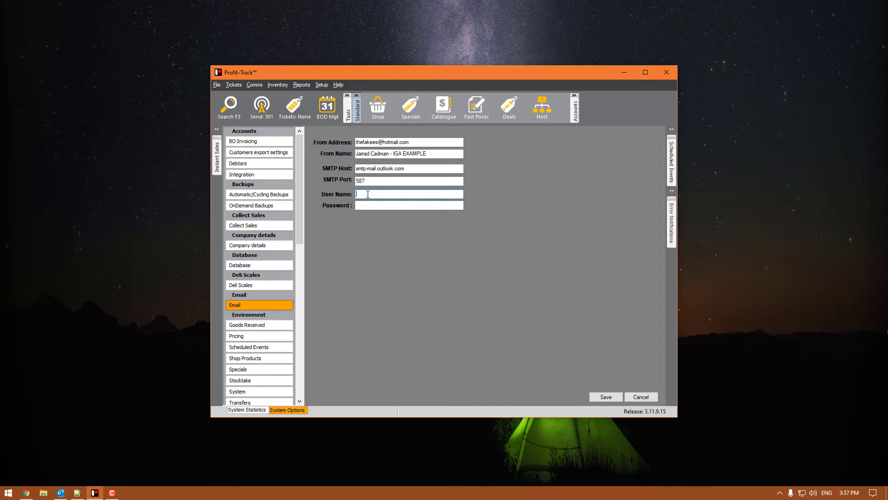
# - Check the guide's username requirement and enter the account password
pyautogui.click(26, 492)
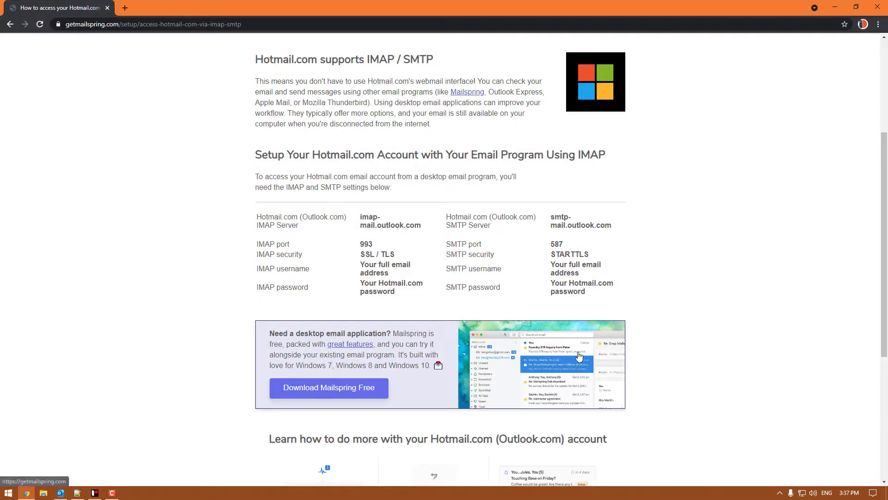
pyautogui.moveTo(606, 273); pyautogui.dragTo(531, 277)
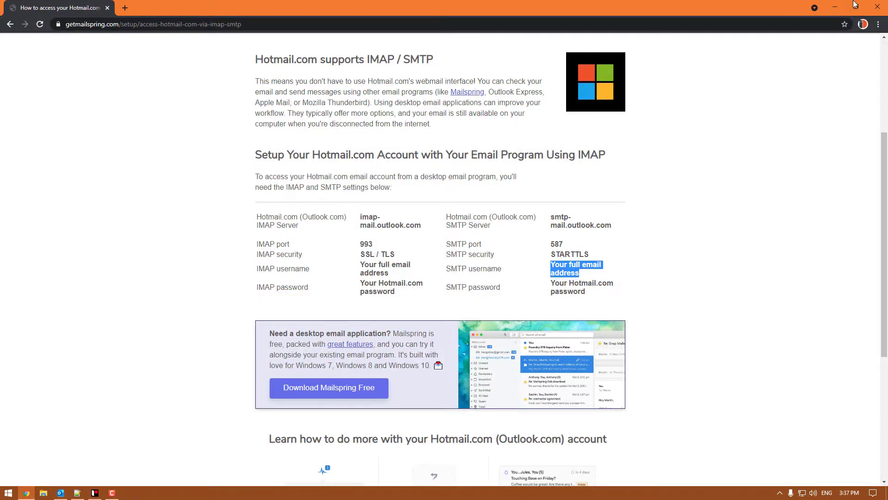
pyautogui.click(835, 6)
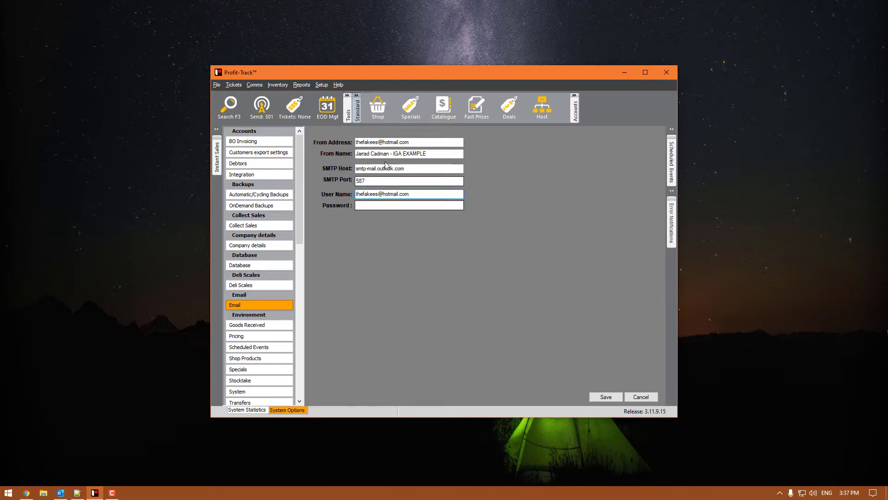
pyautogui.moveTo(383, 153); pyautogui.dragTo(370, 155)
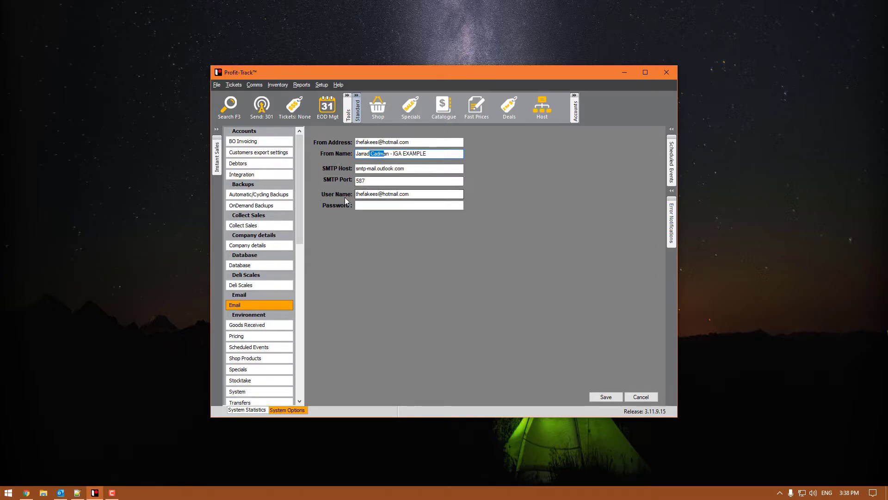
pyautogui.click(411, 207)
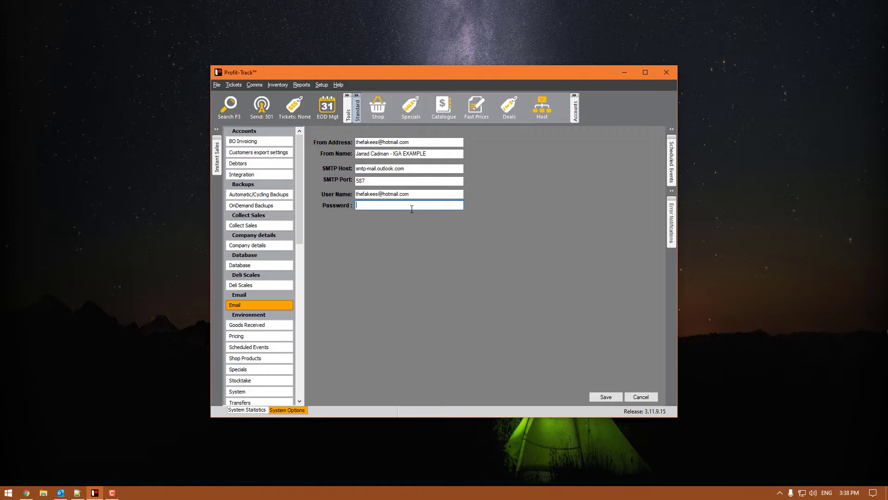
pyautogui.write('•')
pyautogui.press('Return')
pyautogui.write('•')
# - Save the email settings and tab through the fields to check them
pyautogui.click(609, 397)
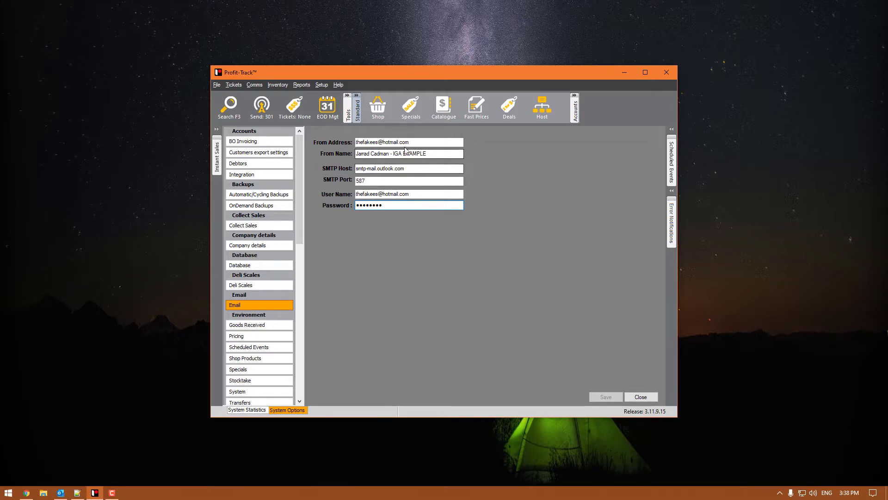
pyautogui.click(434, 156)
pyautogui.press('Tab')
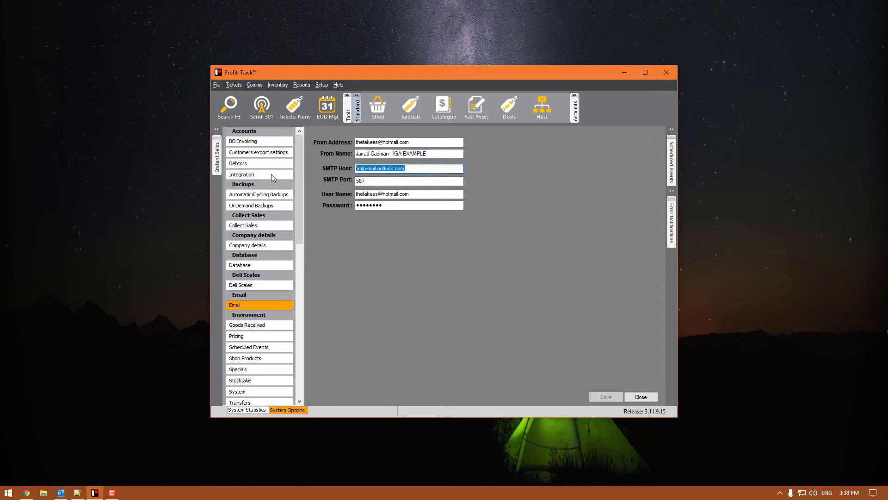
pyautogui.press('Tab')
pyautogui.press('Tab')
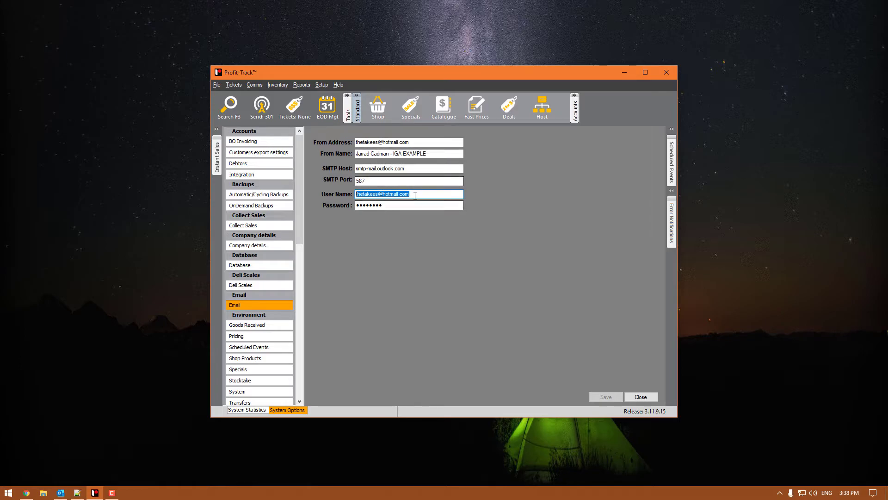
pyautogui.press('Tab')
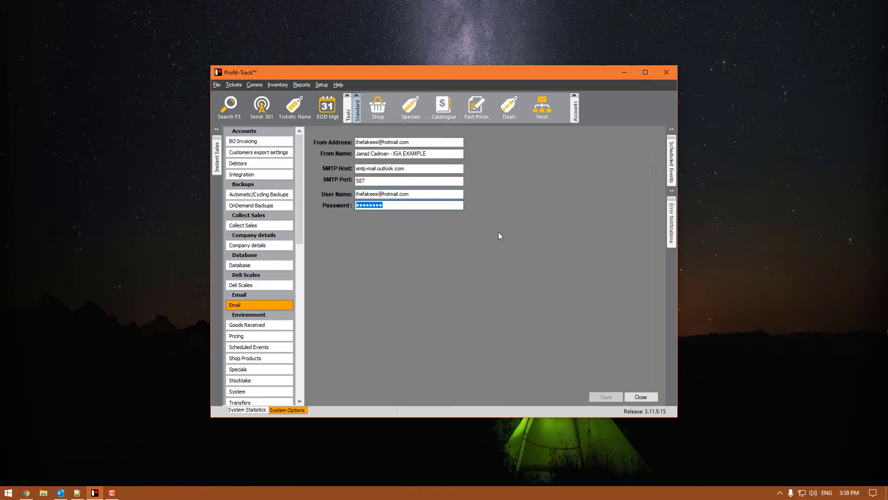
# - Run the Product sales detail report for 01/05/2021–17/05/2021 and open its email form
pyautogui.click(653, 400)
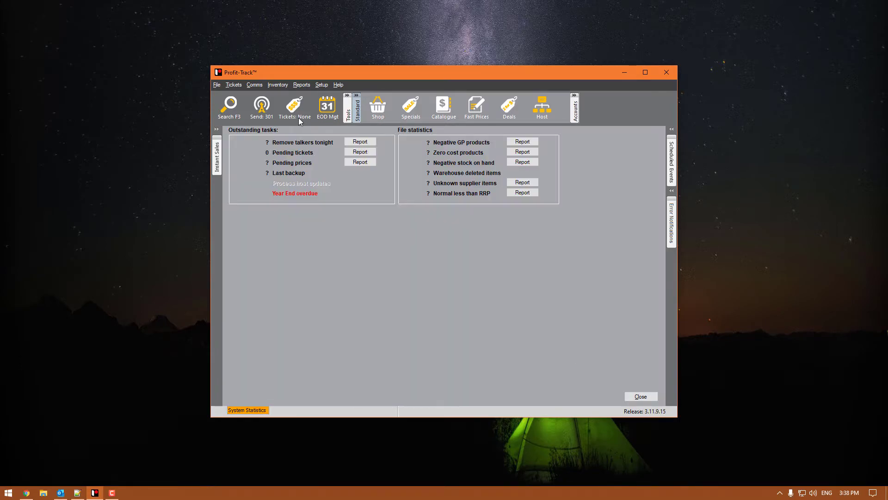
pyautogui.click(302, 85)
pyautogui.moveTo(363, 109)
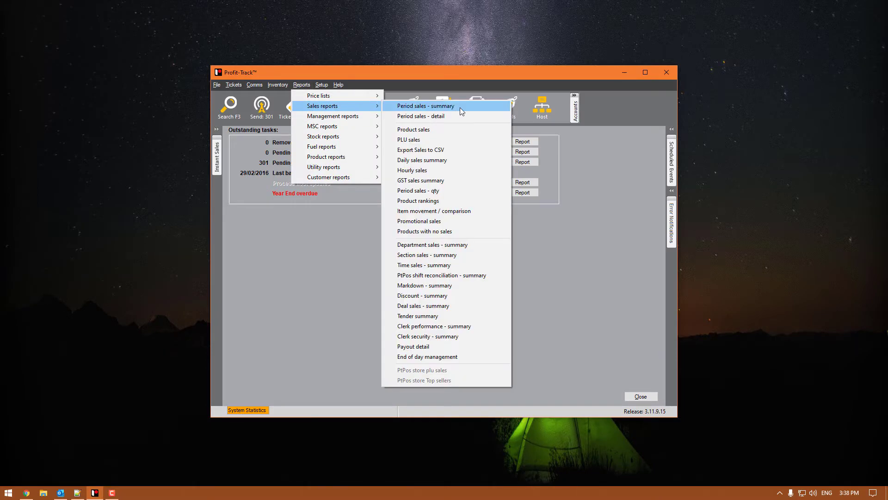
pyautogui.click(467, 127)
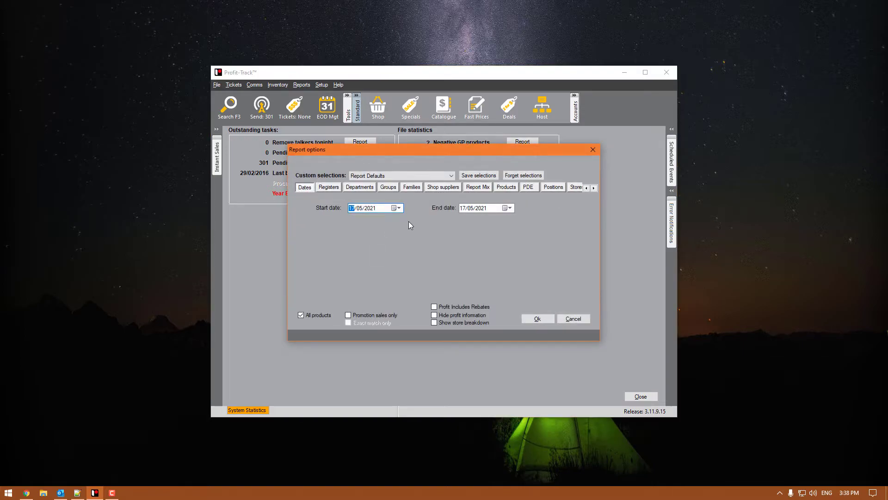
pyautogui.click(399, 208)
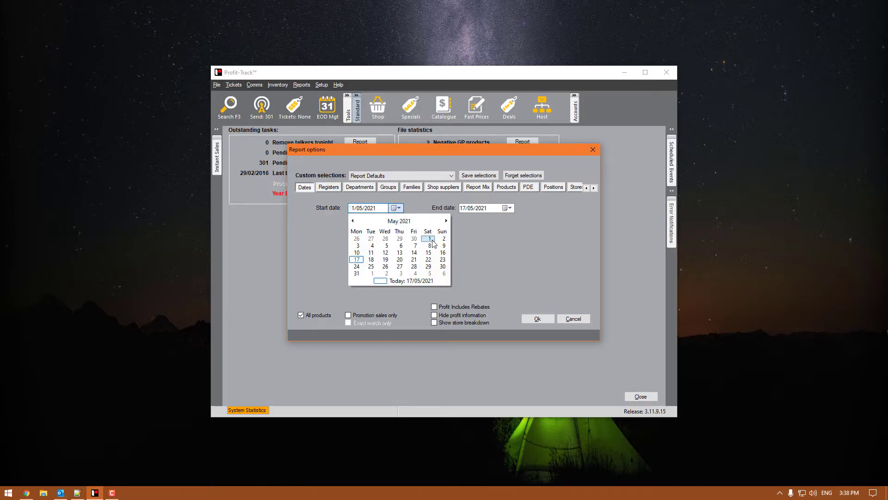
pyautogui.click(433, 242)
pyautogui.click(544, 320)
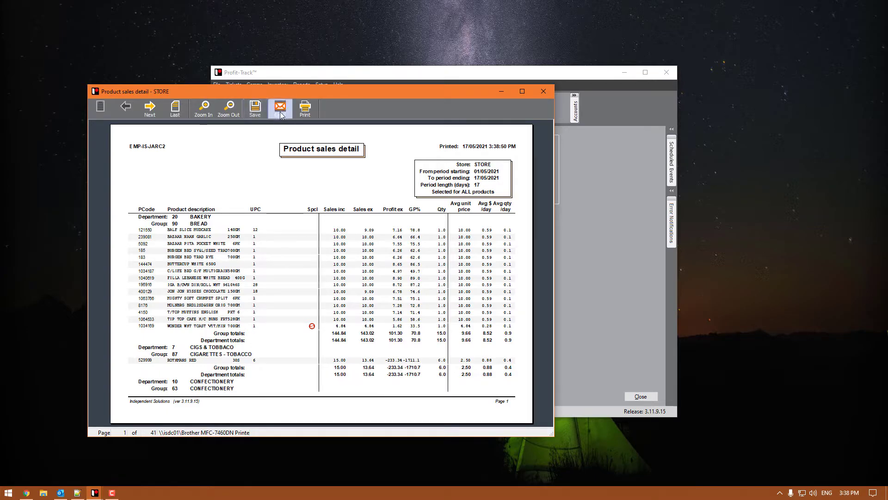
pyautogui.click(282, 109)
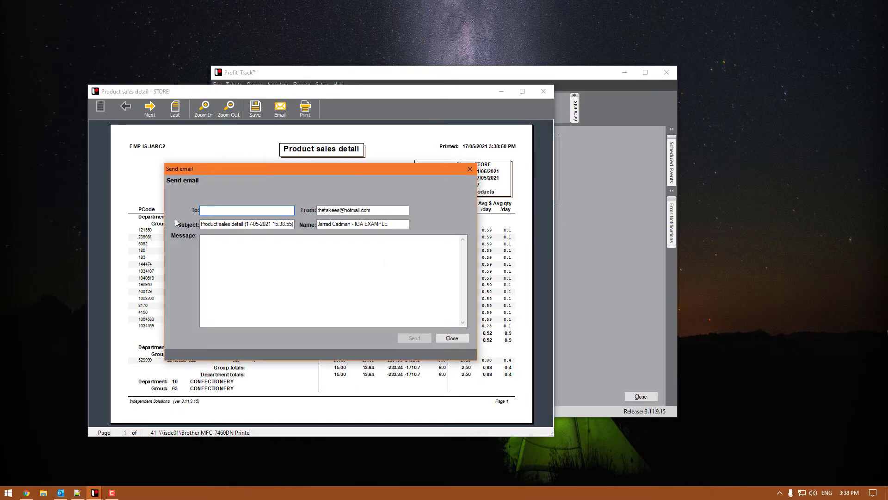
# - Enter the recipient's e-mail address, check subject and sender name, and send the report
pyautogui.moveTo(398, 210); pyautogui.dragTo(257, 200)
pyautogui.click(269, 210)
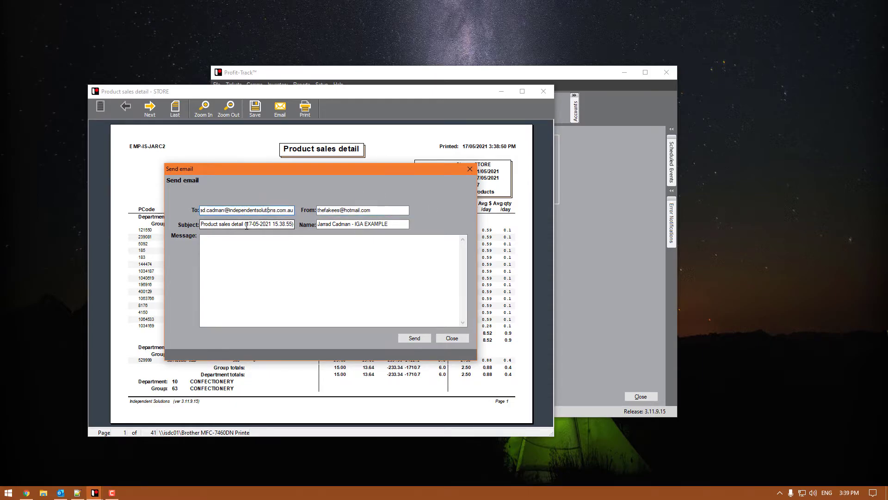
pyautogui.moveTo(293, 225); pyautogui.dragTo(53, 225)
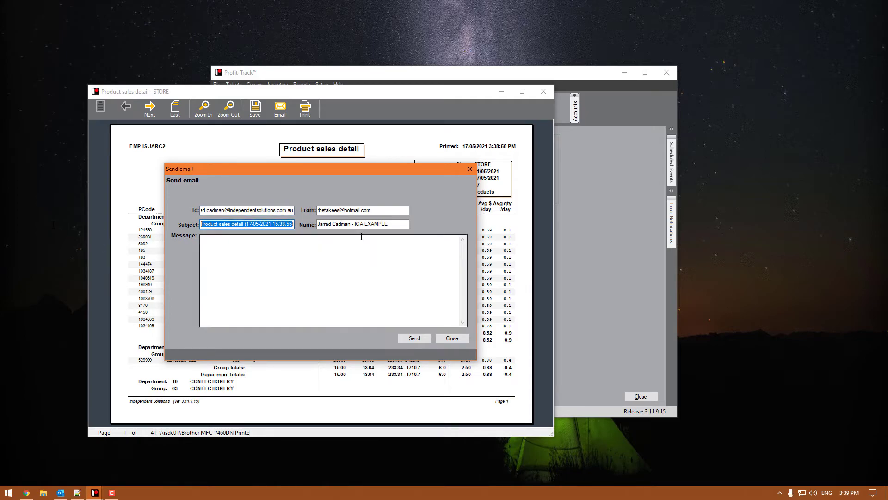
pyautogui.moveTo(409, 224); pyautogui.dragTo(316, 224)
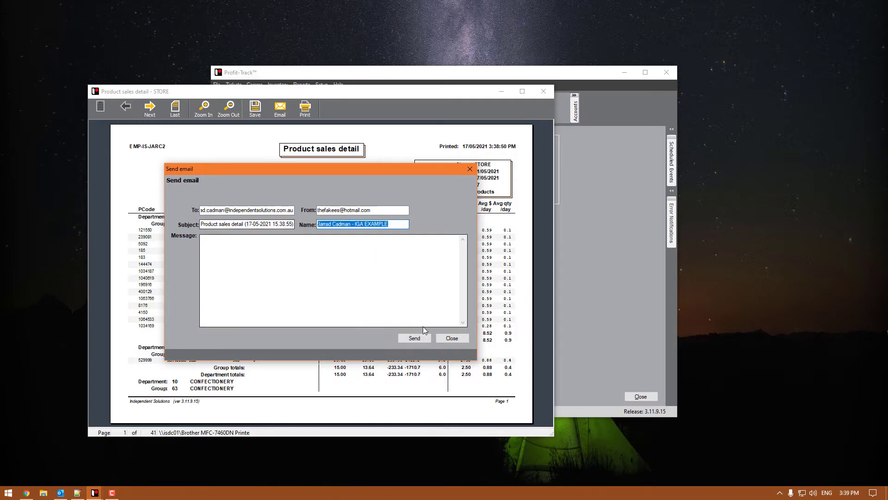
pyautogui.click(330, 223)
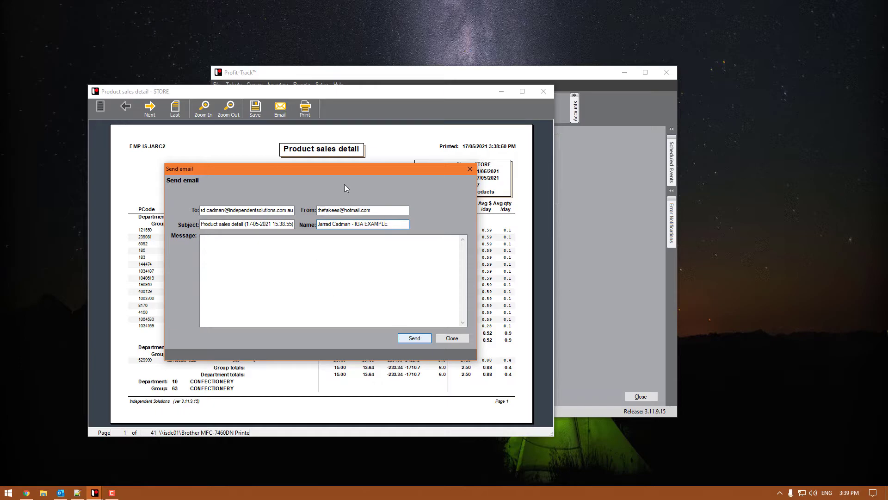
pyautogui.click(415, 338)
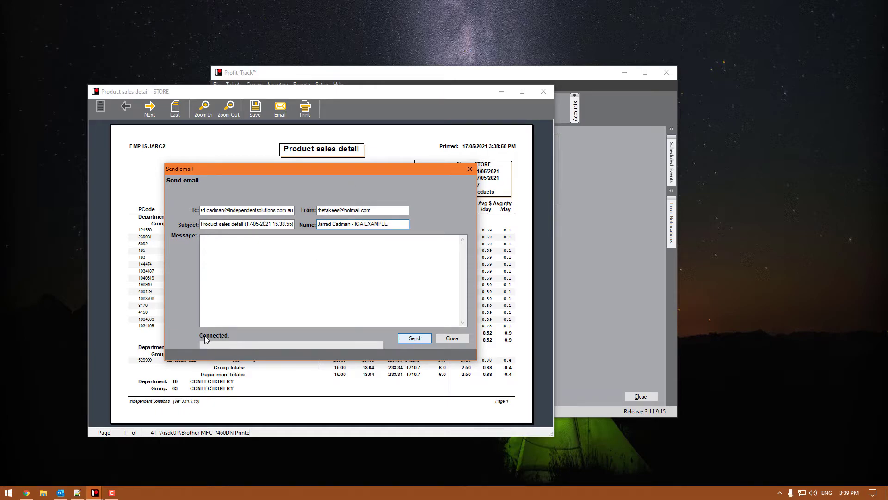
pyautogui.click(414, 338)
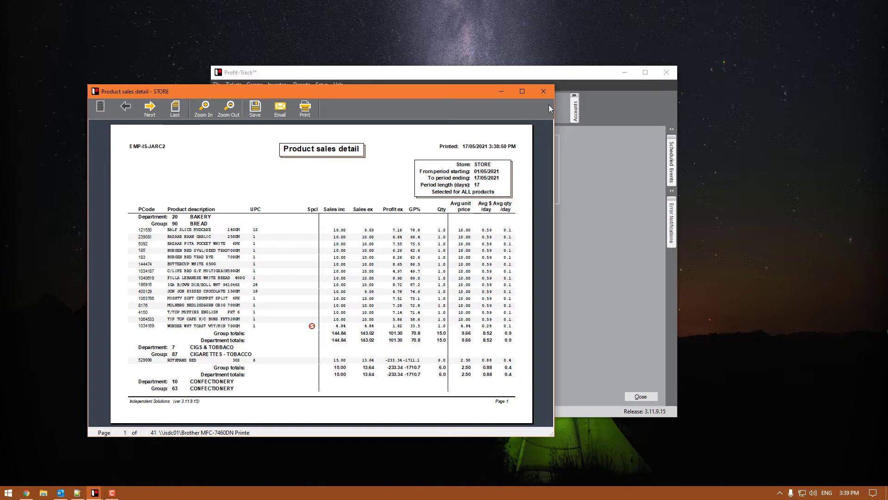
# - Close the report window and reopen System Options at the Email page
pyautogui.click(552, 92)
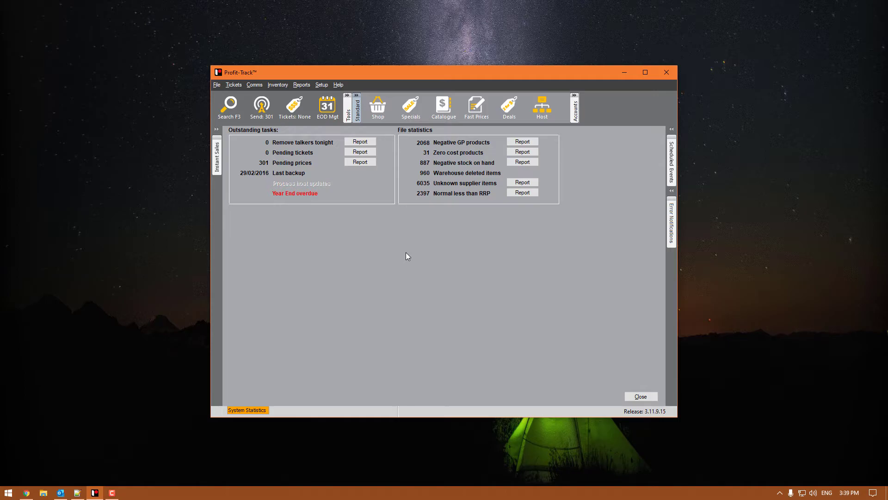
pyautogui.click(323, 85)
pyautogui.moveTo(395, 96)
pyautogui.click(435, 96)
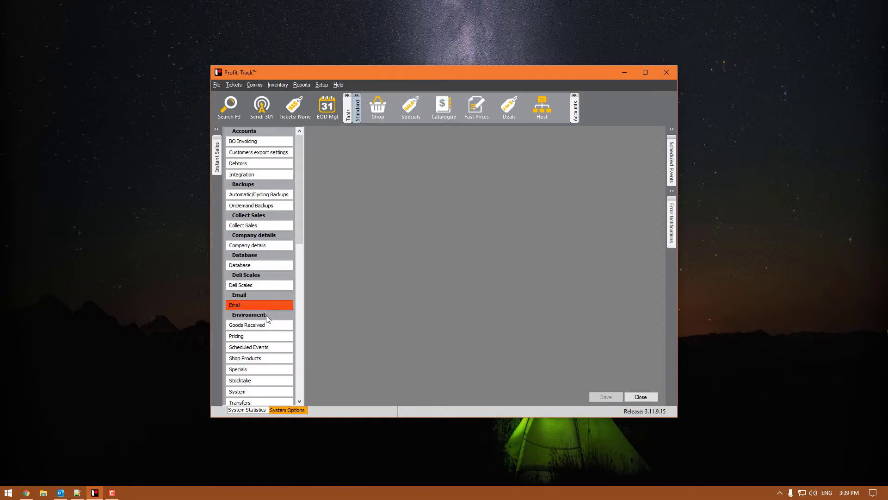
pyautogui.scroll(-1, 265, 309)
pyautogui.click(240, 271)
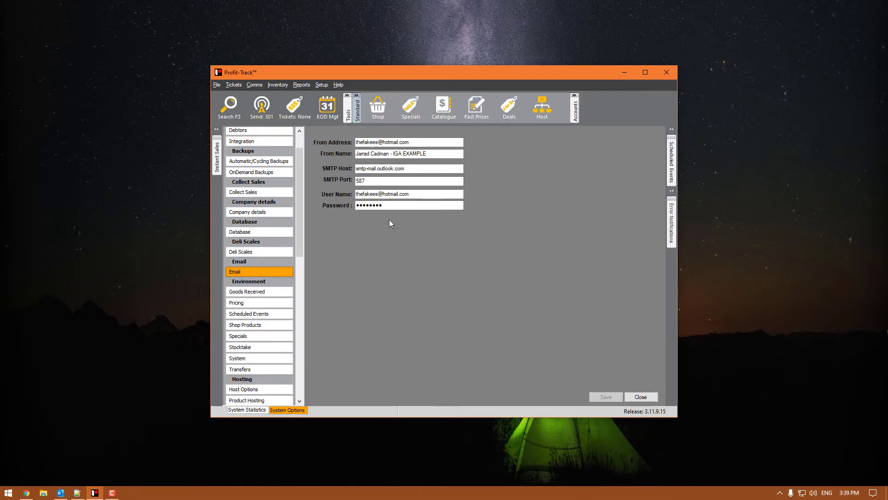
# - Review the stored password, SMTP port and host settings, then switch to Outlook
pyautogui.doubleClick(401, 208)
pyautogui.click(421, 203)
pyautogui.hotkey('shift', 'Tab')
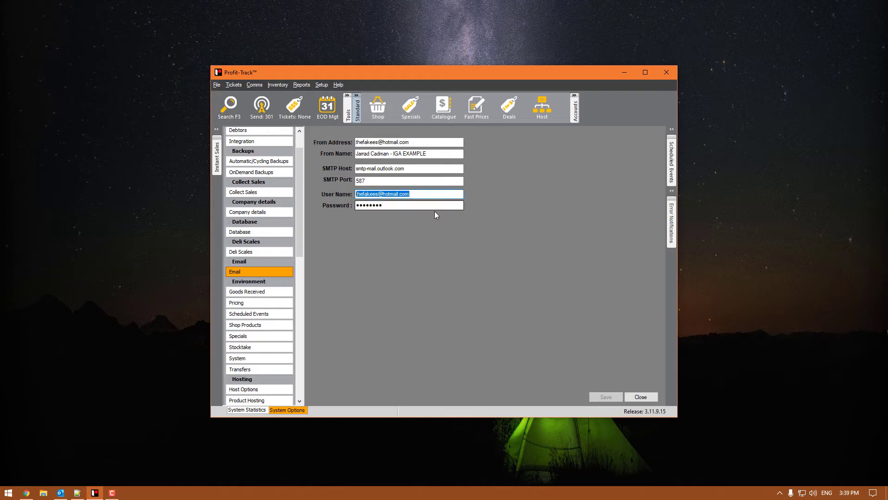
pyautogui.press('Tab')
pyautogui.moveTo(412, 181); pyautogui.dragTo(301, 166)
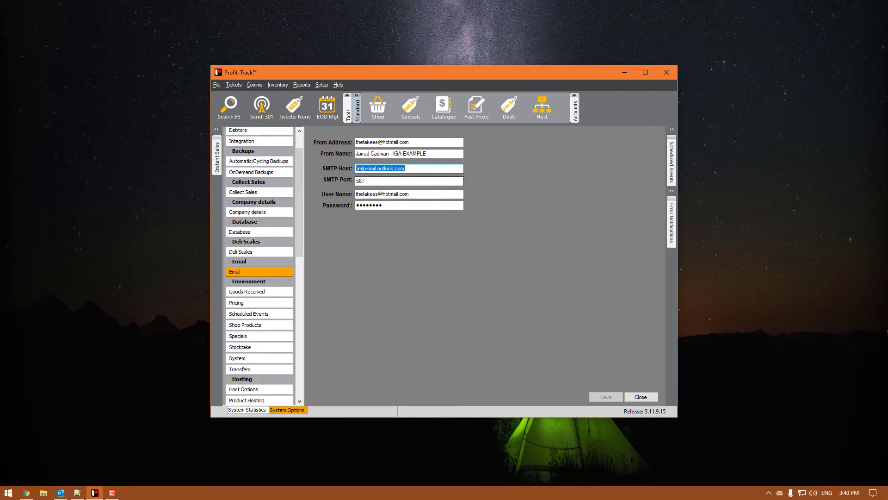
pyautogui.click(60, 492)
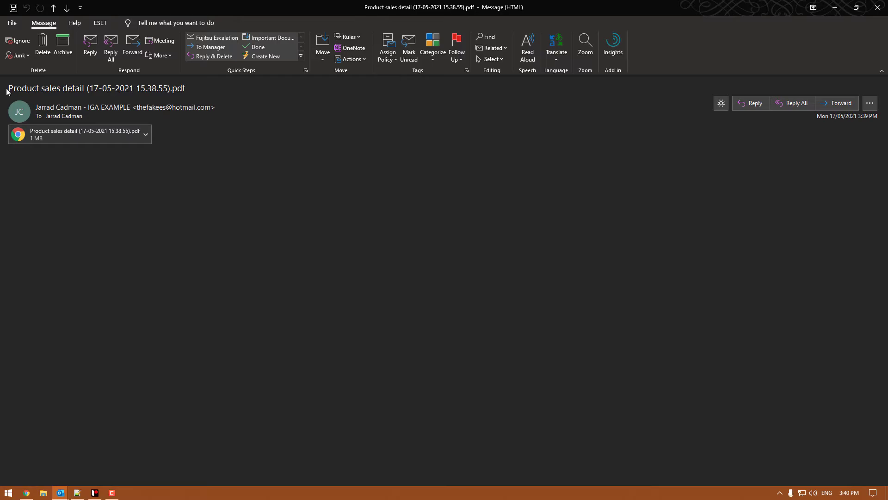
# - Close the received Product sales detail email in Outlook
pyautogui.moveTo(208, 88); pyautogui.dragTo(73, 90)
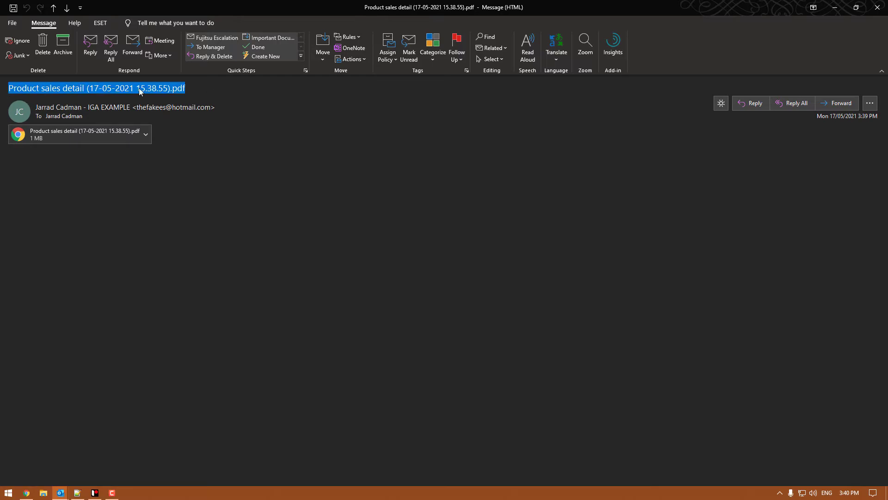
pyautogui.click(247, 87)
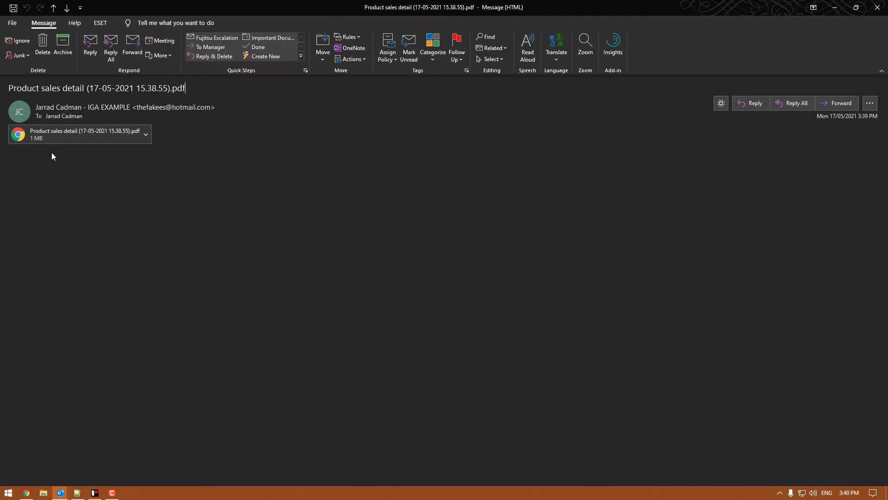
pyautogui.click(878, 7)
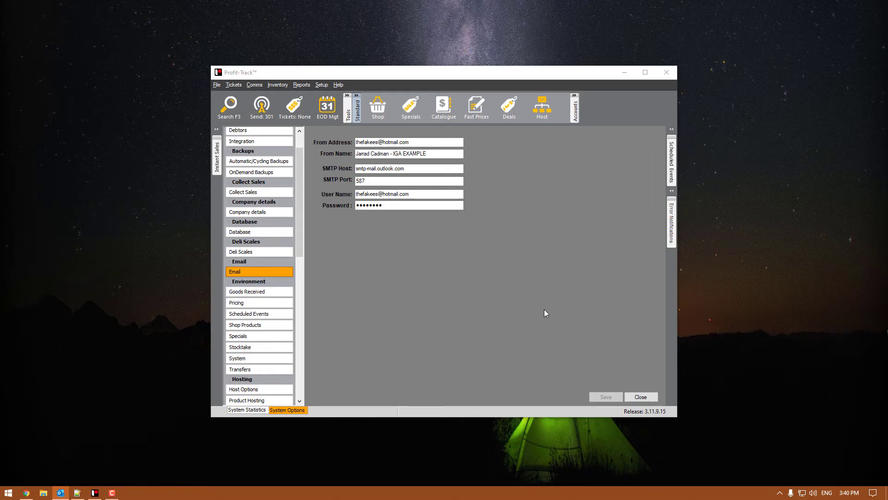
# - Load customer account 1996 into the customer editing form
pyautogui.click(642, 398)
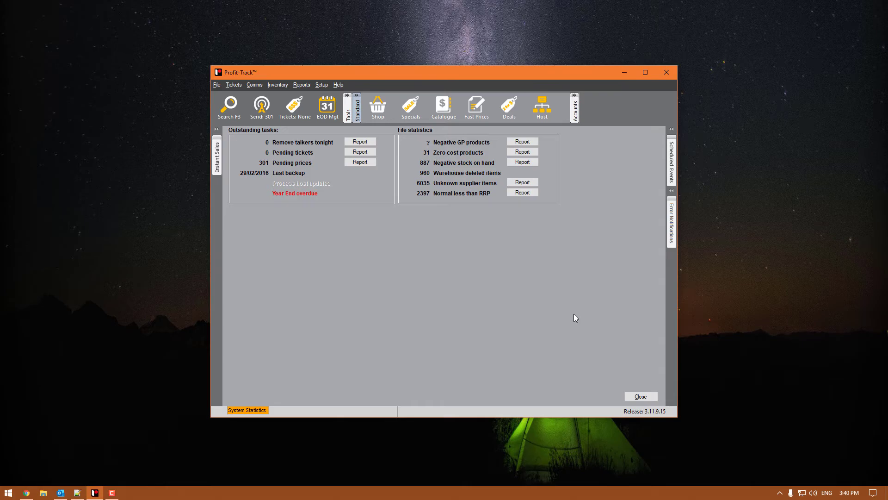
pyautogui.click(574, 110)
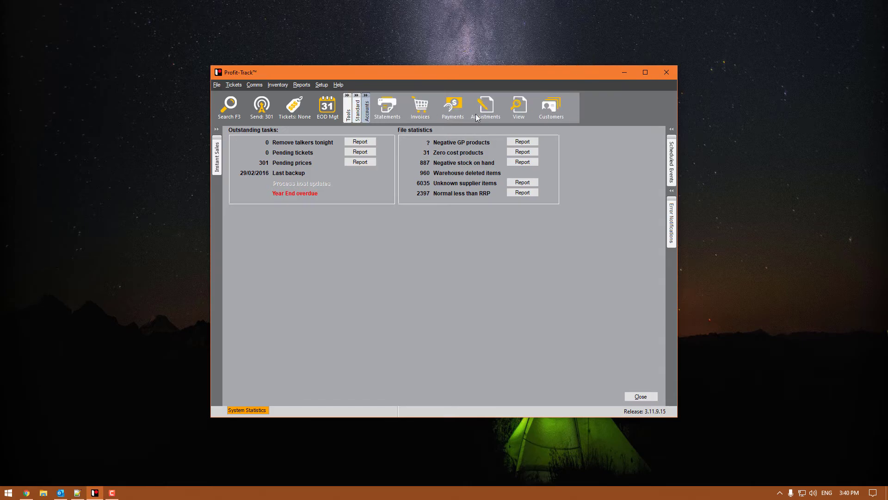
pyautogui.click(551, 107)
pyautogui.write('1996')
pyautogui.press('Return')
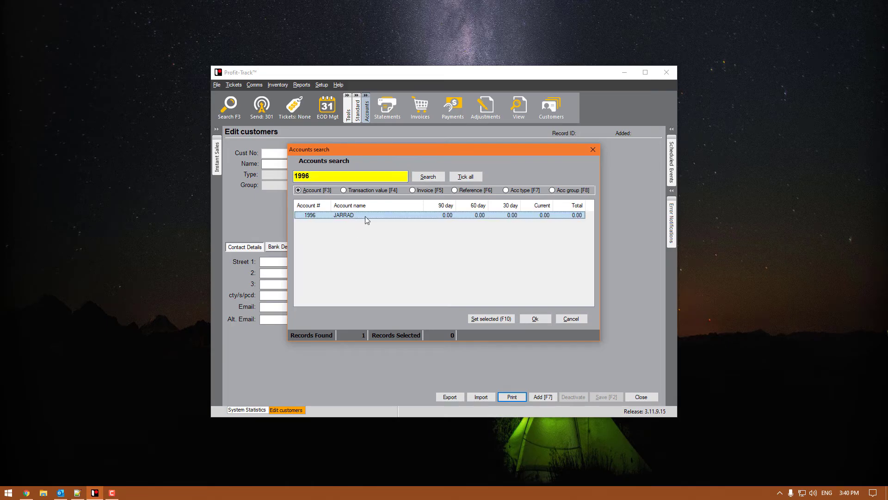
pyautogui.doubleClick(360, 215)
# - Set the customer's statement delivery to Email, enter their e-mail address, and save
pyautogui.click(323, 248)
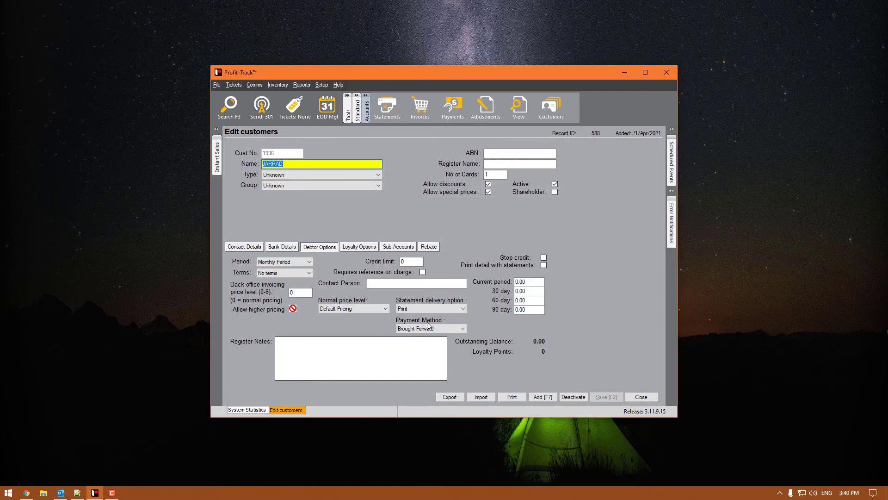
pyautogui.click(462, 308)
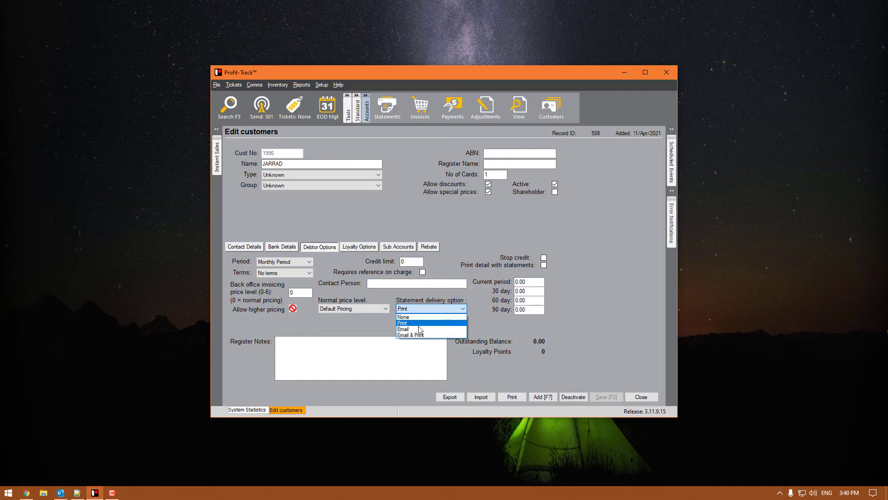
pyautogui.click(417, 326)
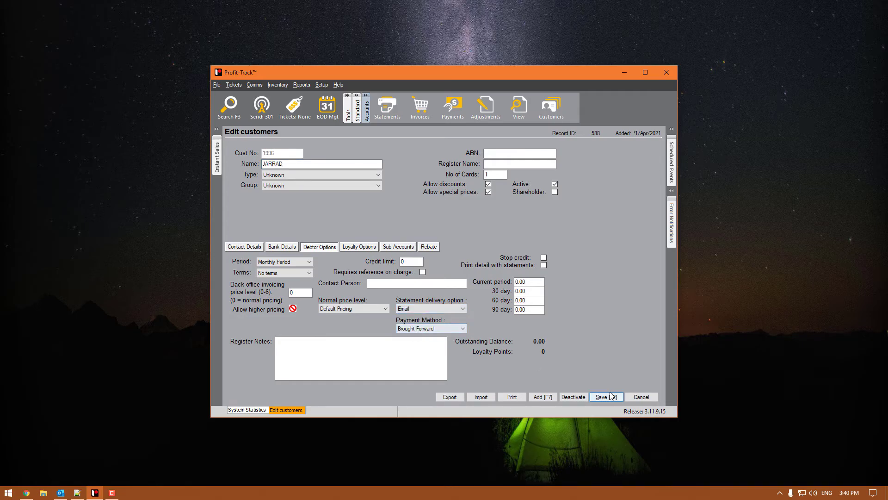
pyautogui.click(507, 262)
pyautogui.click(274, 308)
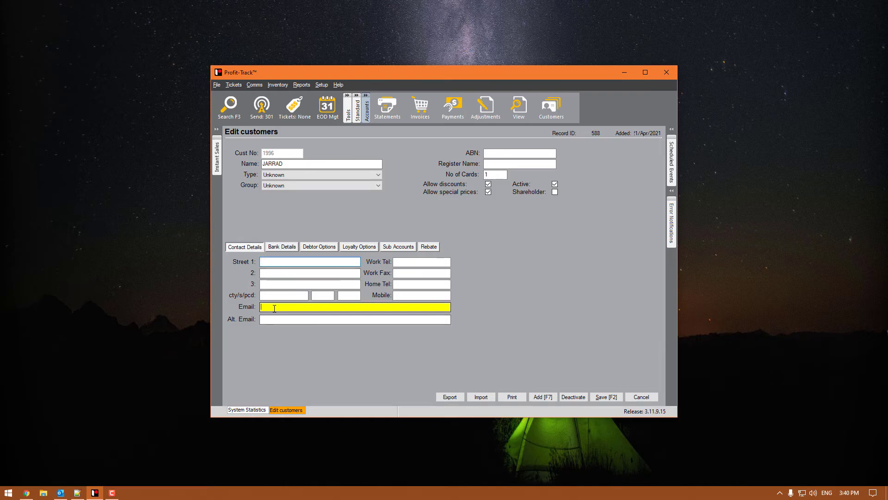
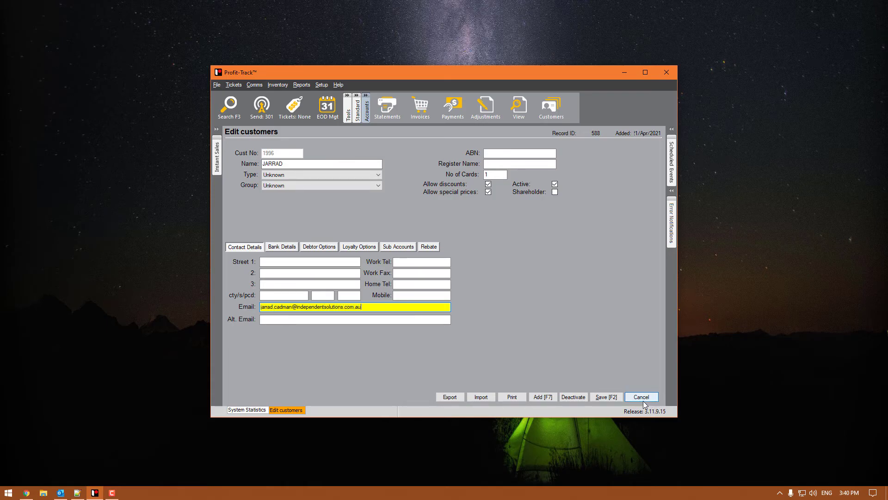
pyautogui.click(616, 400)
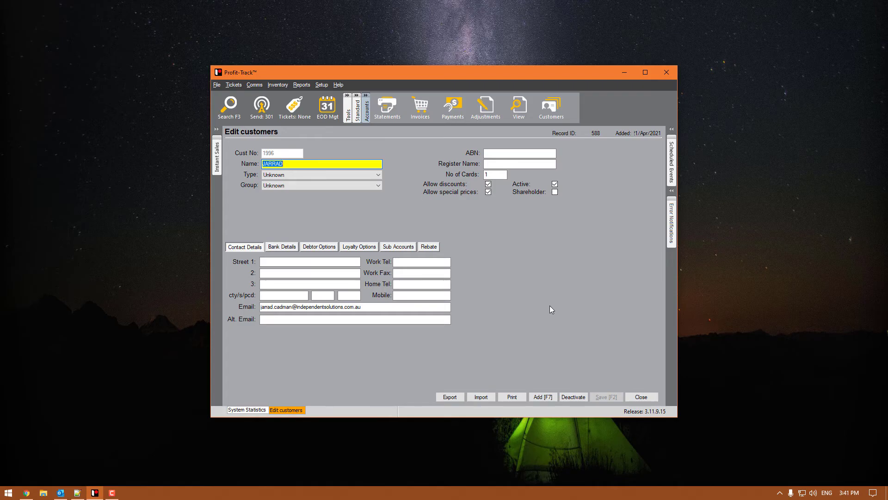
# - Tick seven IGA Rewards accounts and bulk-set their statement delivery to Email
pyautogui.press('F3')
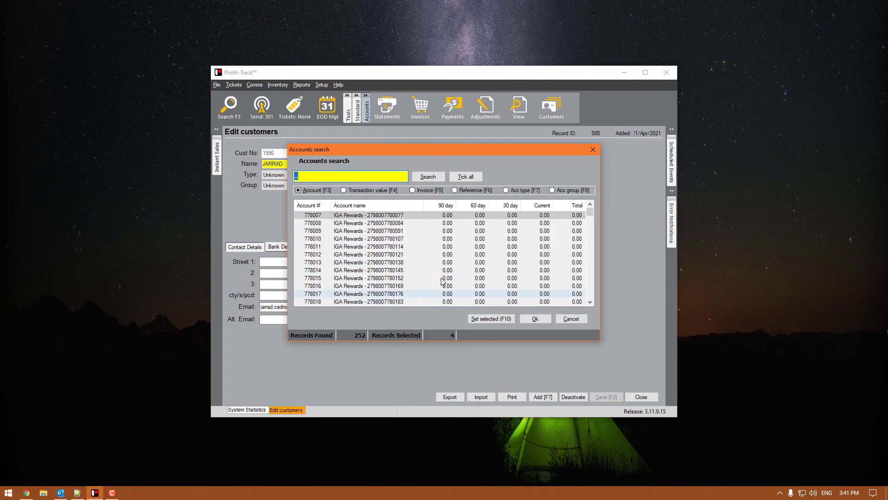
pyautogui.click(391, 218)
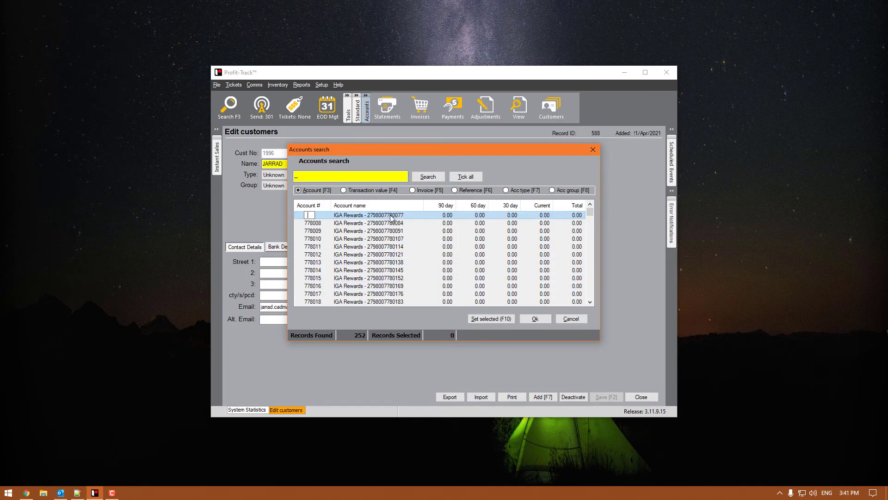
pyautogui.click(418, 230)
pyautogui.hotkey('shift', 'Down')
pyautogui.hotkey('shift', 'Down')
pyautogui.hotkey('shift', 'Down')
pyautogui.hotkey('shift', 'Down')
pyautogui.hotkey('shift', 'Down')
pyautogui.hotkey('shift', 'Down')
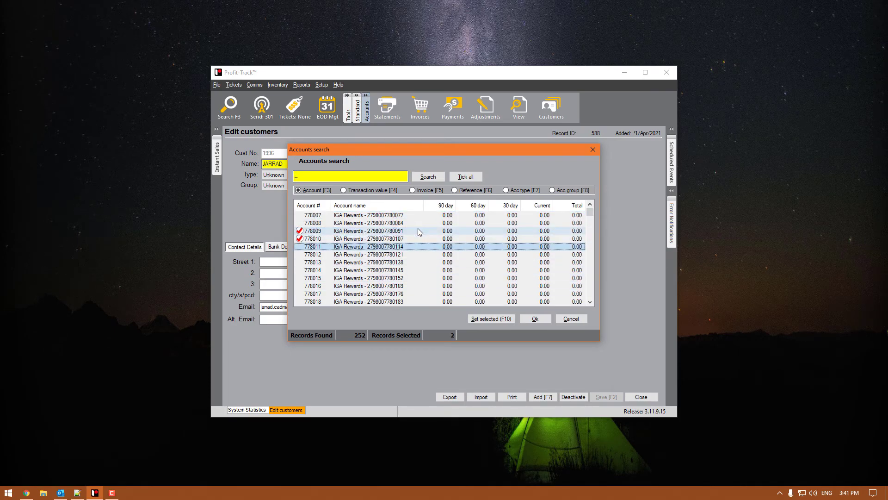
pyautogui.click(479, 318)
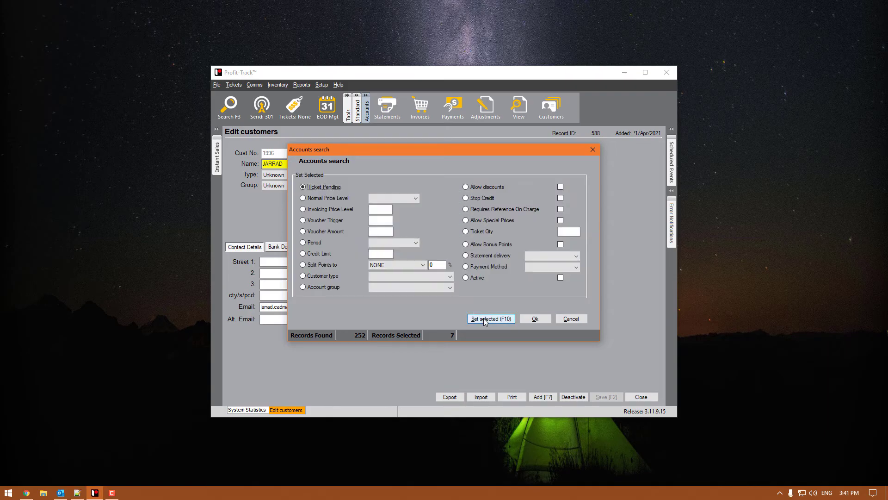
pyautogui.click(482, 256)
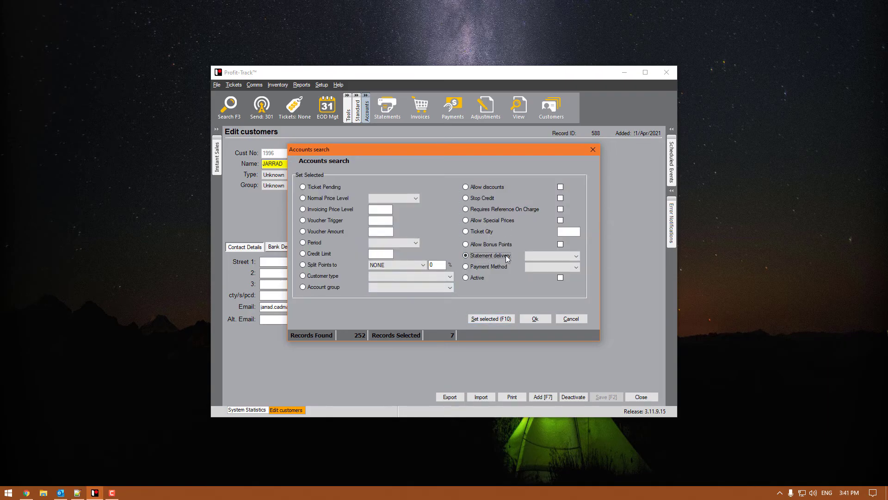
pyautogui.click(576, 256)
pyautogui.click(537, 273)
pyautogui.click(545, 319)
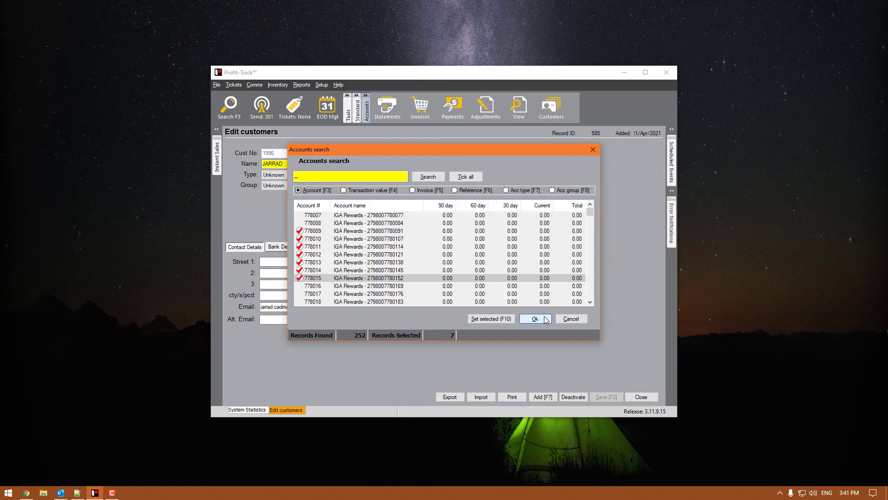
# - Close the account forms and confirm sending accounts to the registers
pyautogui.click(535, 319)
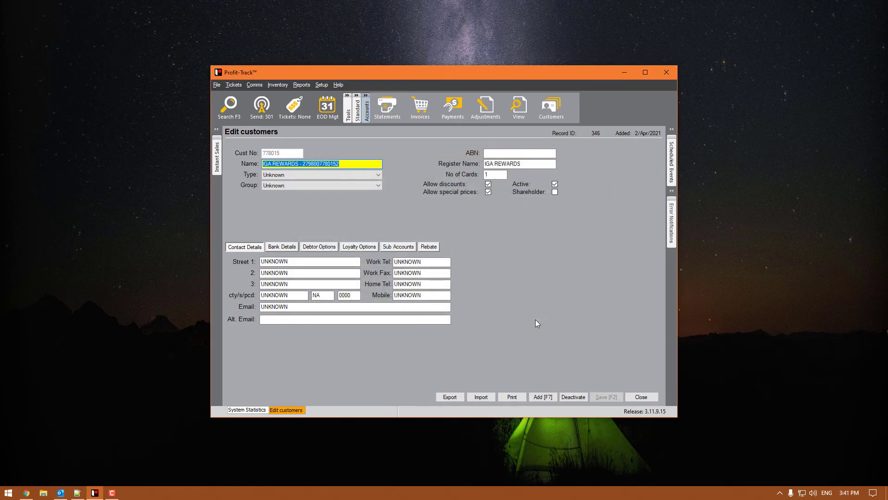
pyautogui.click(641, 397)
pyautogui.click(473, 283)
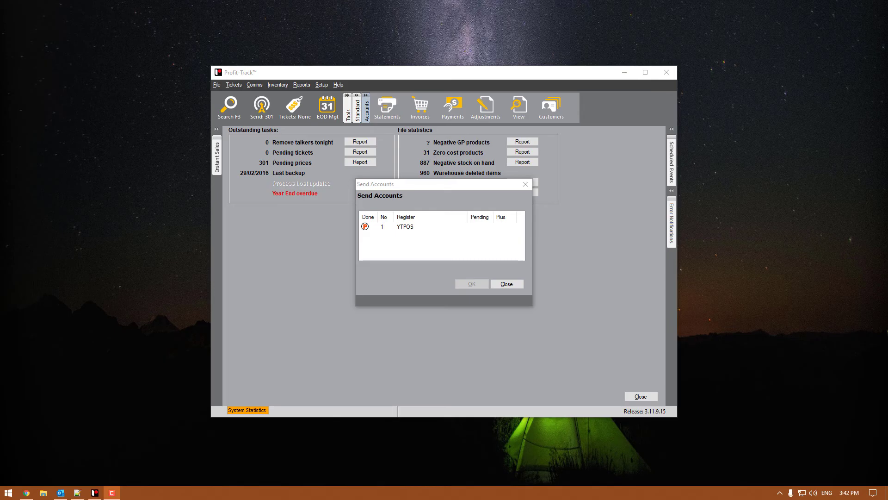
# - Close the Send Accounts window once register YTPOS shows as done
pyautogui.click(511, 284)
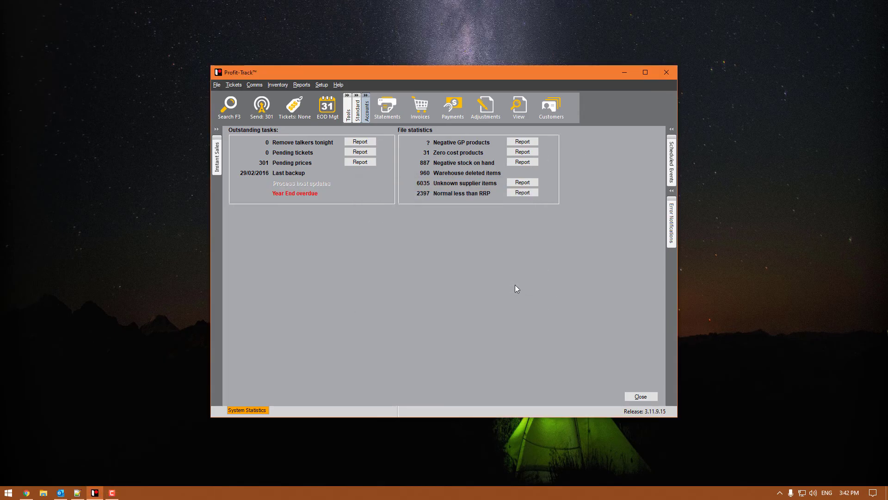